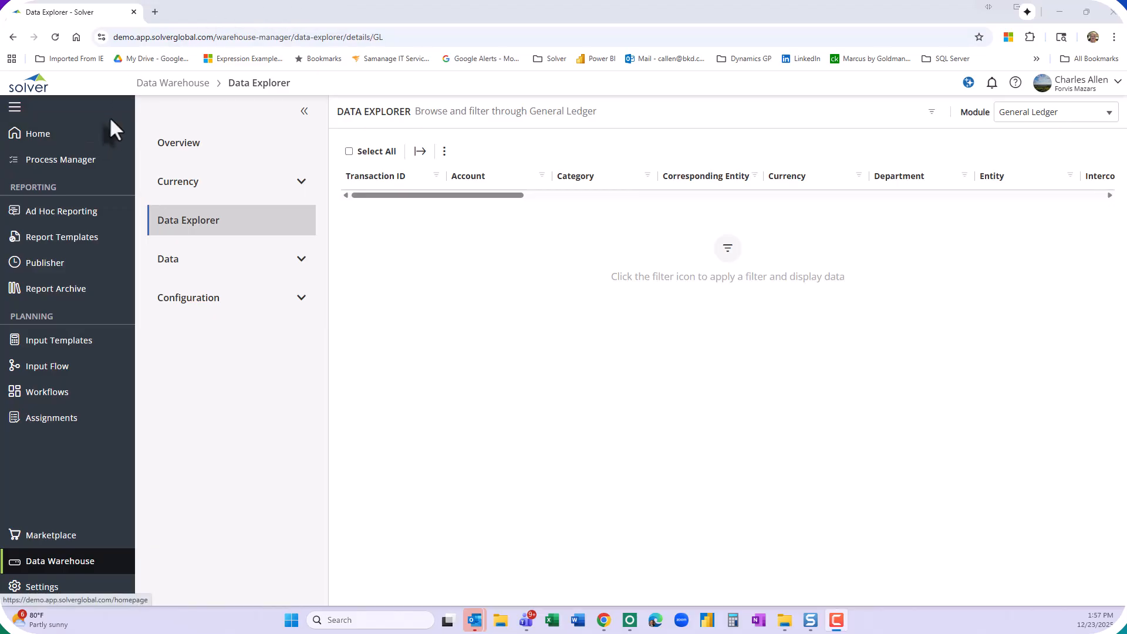
# Collapse the main navigation menu and the Data Warehouse Manager pane to widen the data grid
pyautogui.click(15, 109)
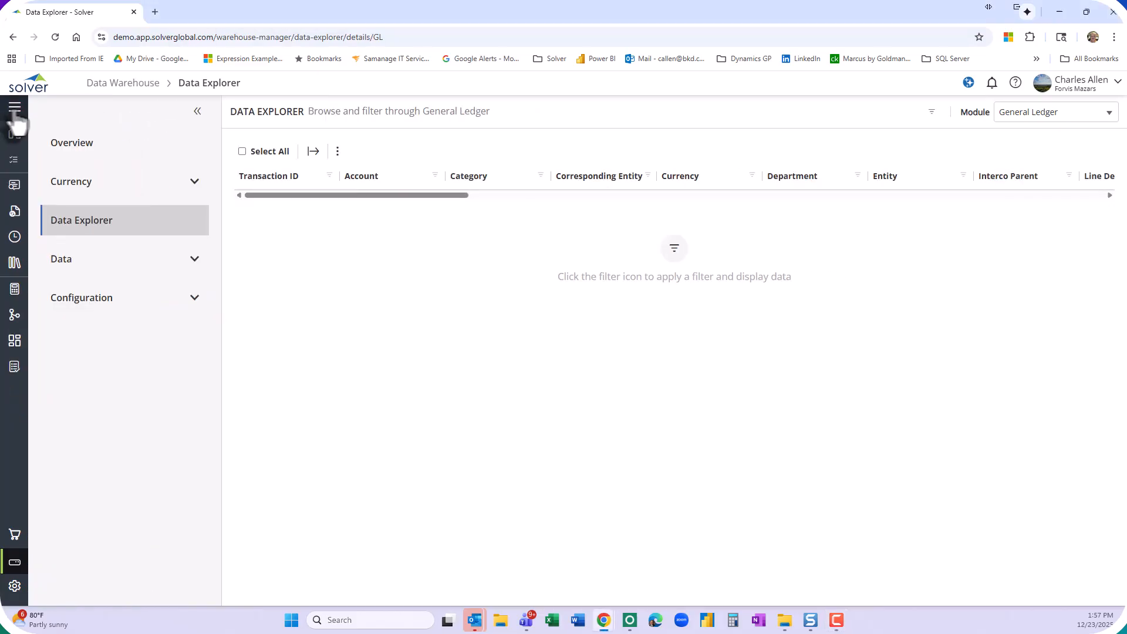
pyautogui.click(197, 111)
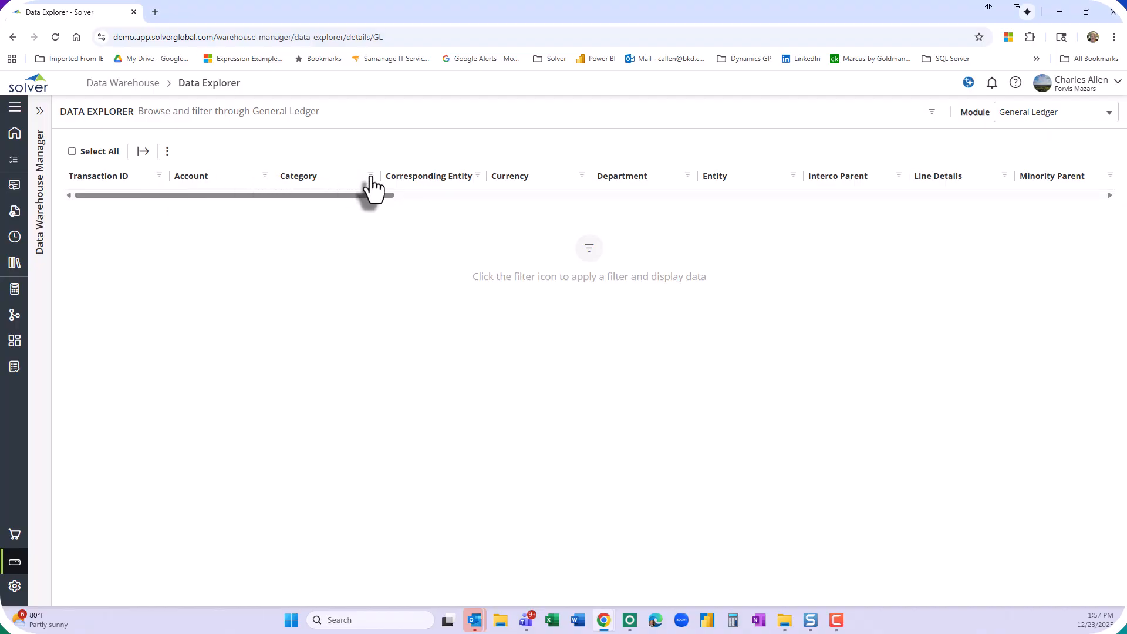
# Look at the filter settings offered for the Transaction ID and Account columns, closing each without adding a filter
pyautogui.click(159, 175)
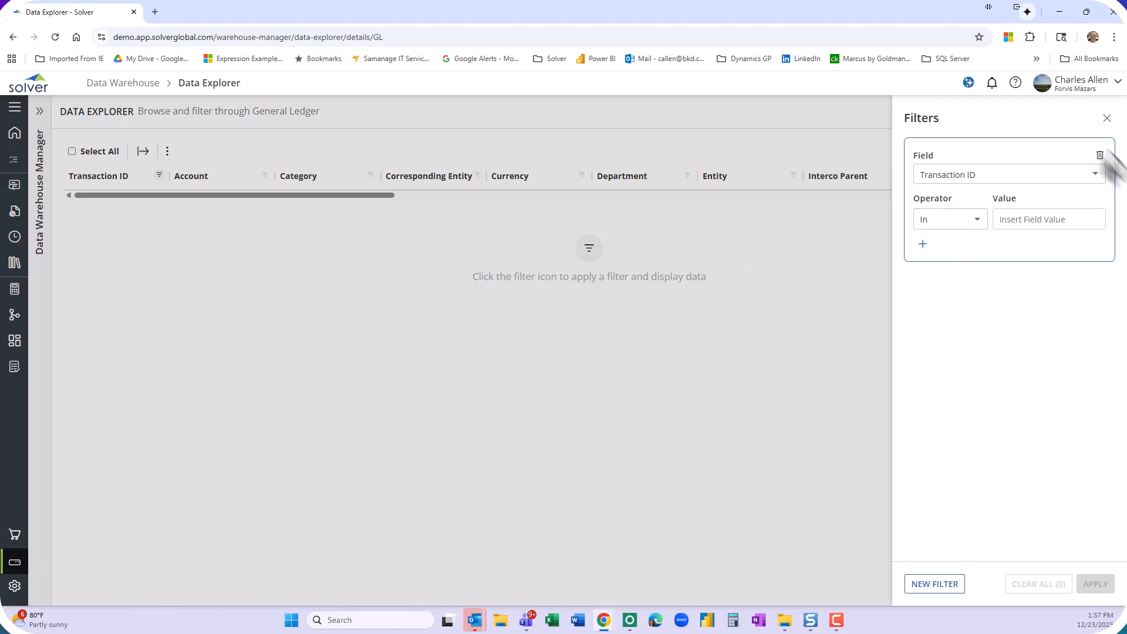
pyautogui.click(1107, 118)
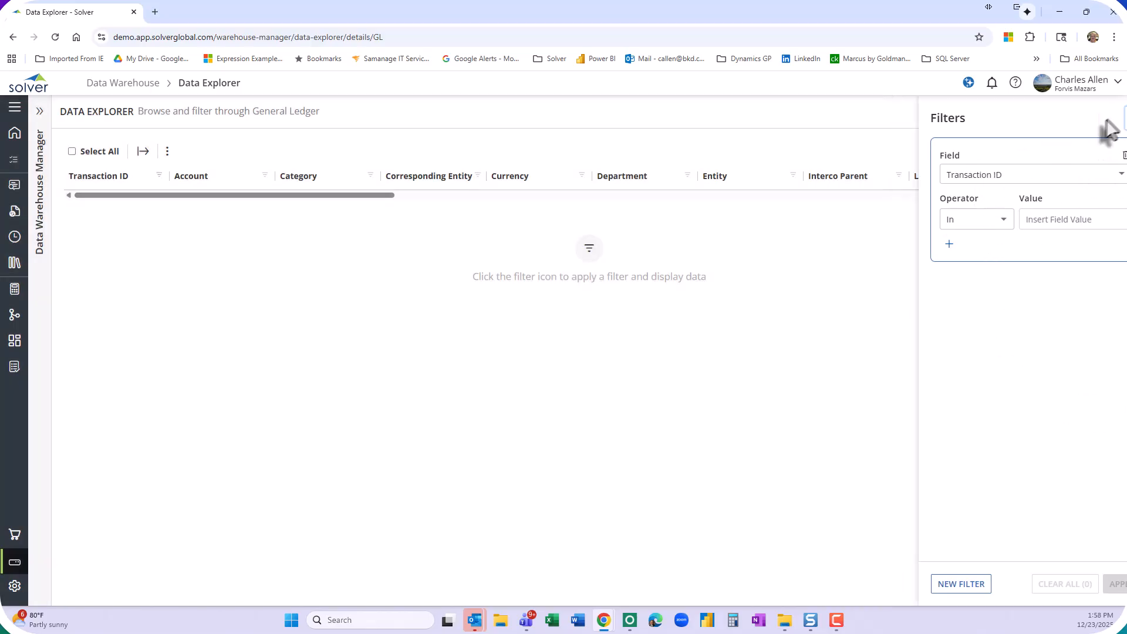
pyautogui.click(265, 175)
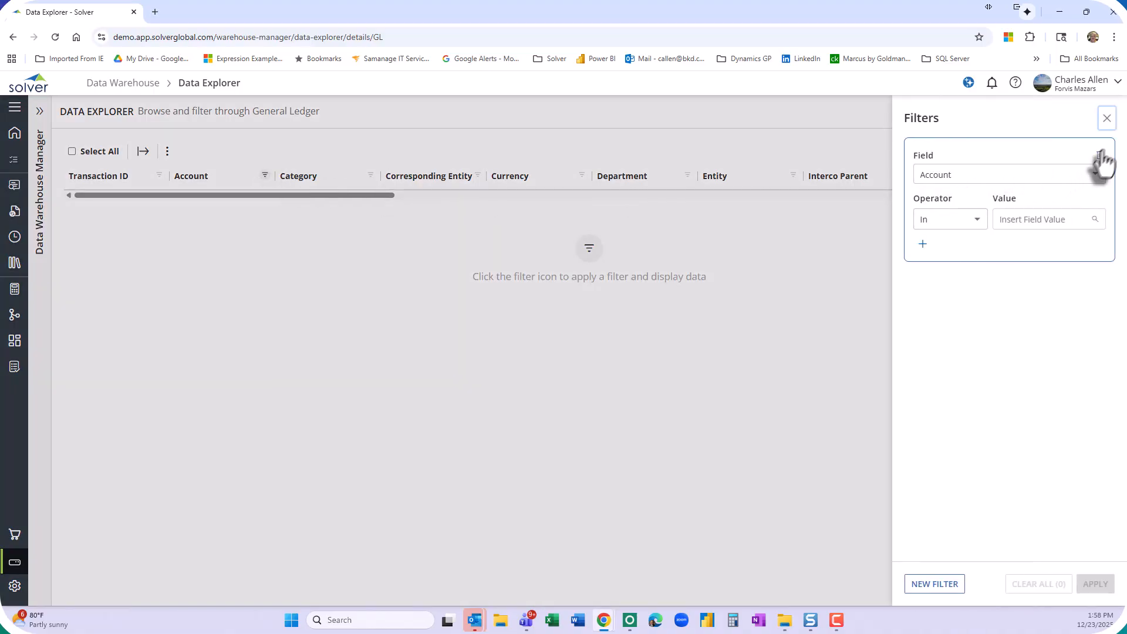
pyautogui.click(1107, 118)
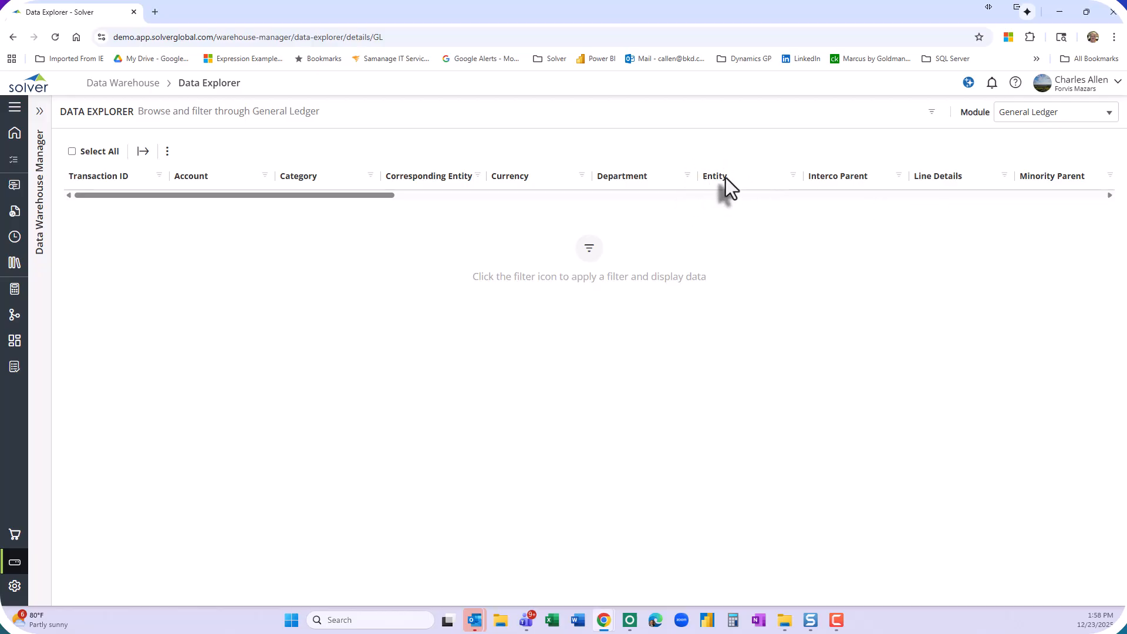
# Filter the General Ledger data to entity SUS, picking the value from the entity list
pyautogui.click(794, 176)
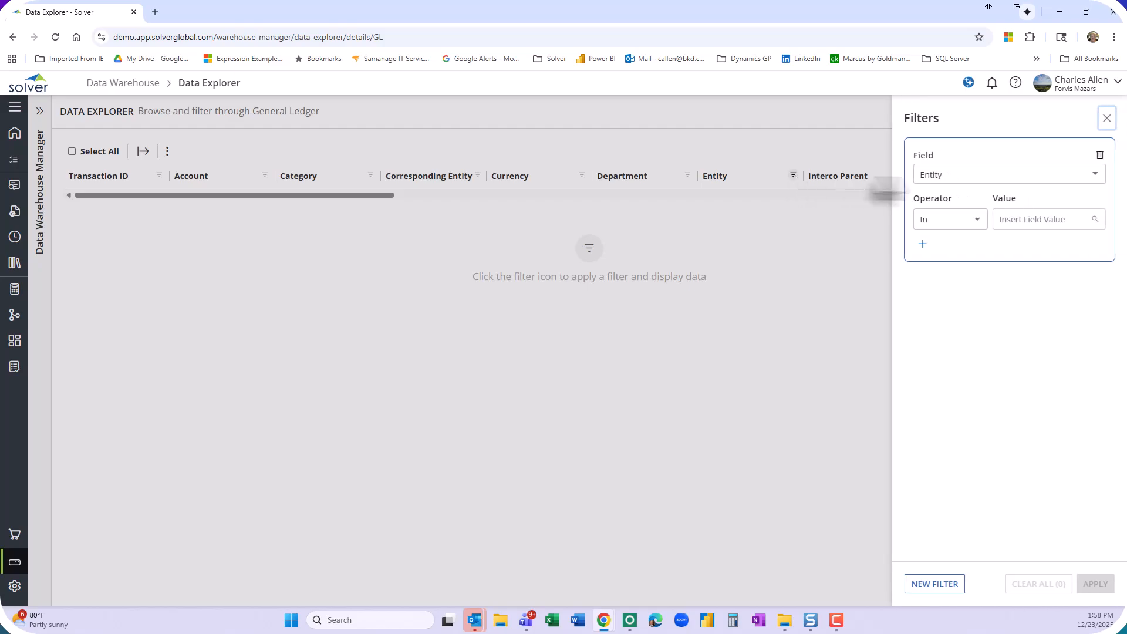
pyautogui.click(1093, 220)
pyautogui.scroll(-10, 534, 384)
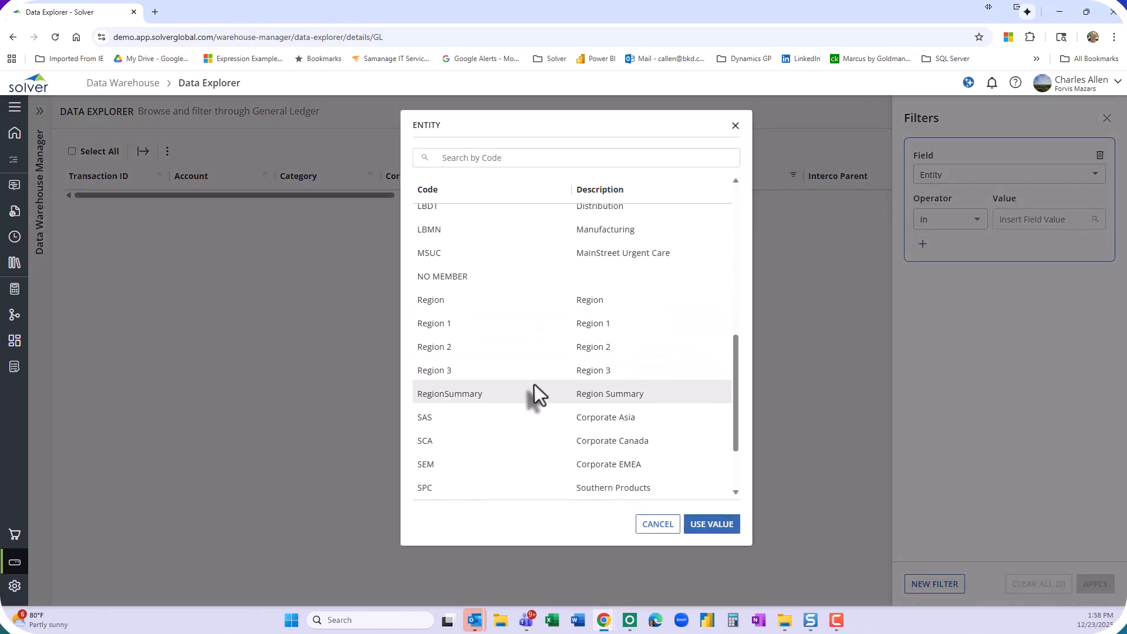
pyautogui.click(722, 528)
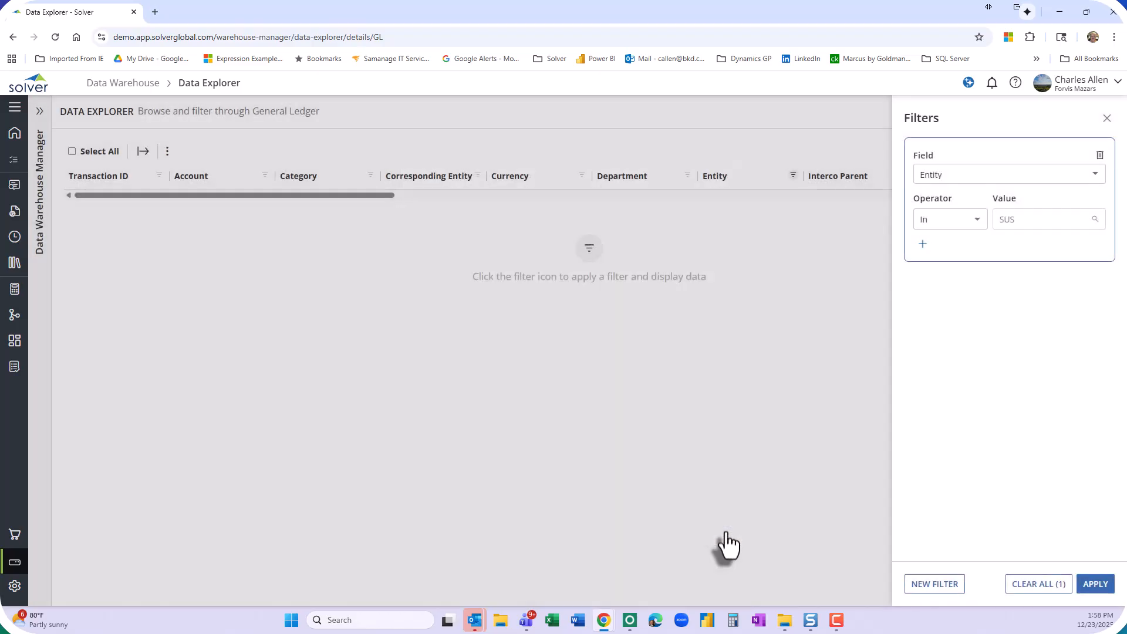
pyautogui.click(1095, 584)
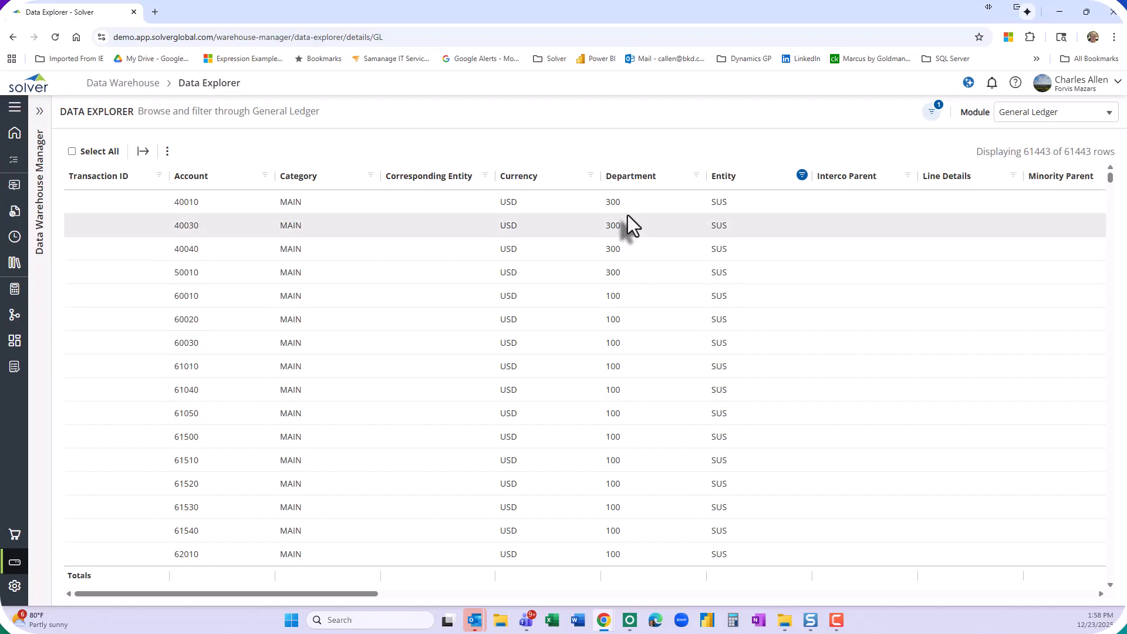
# Add a Department filter with the In operator and value 300, and apply it
pyautogui.click(696, 175)
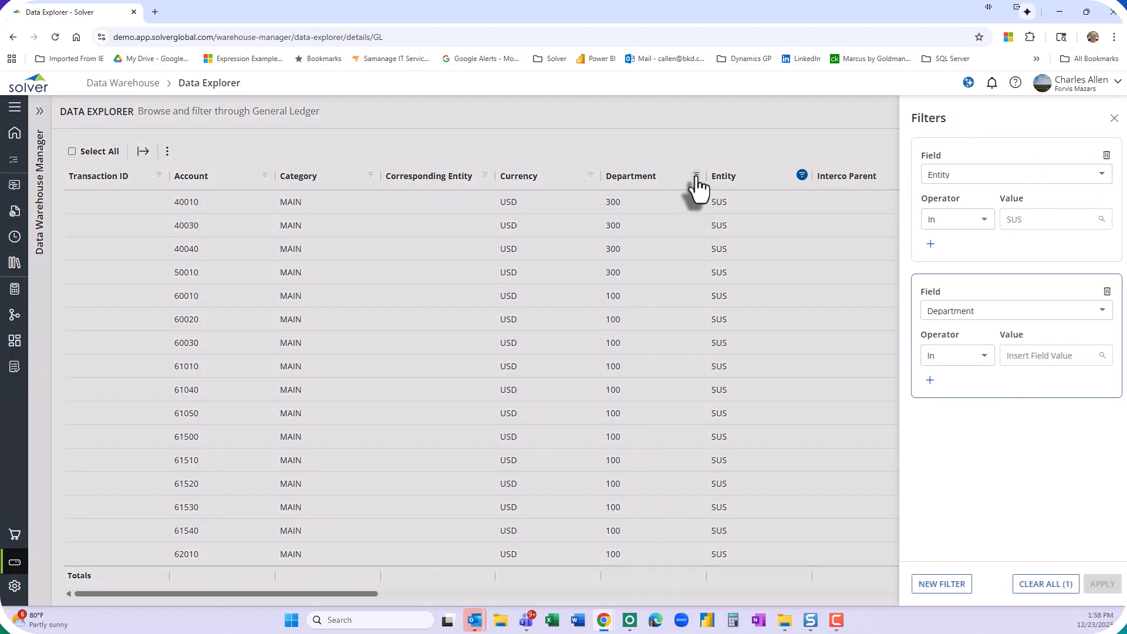
pyautogui.click(1021, 355)
pyautogui.write('300')
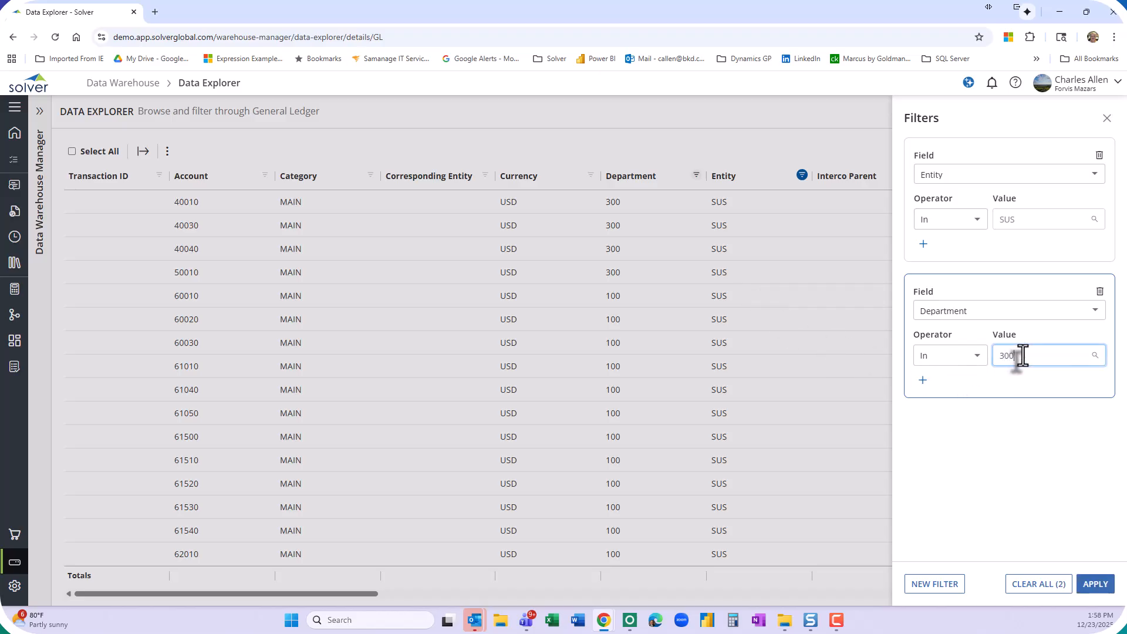
pyautogui.click(1094, 583)
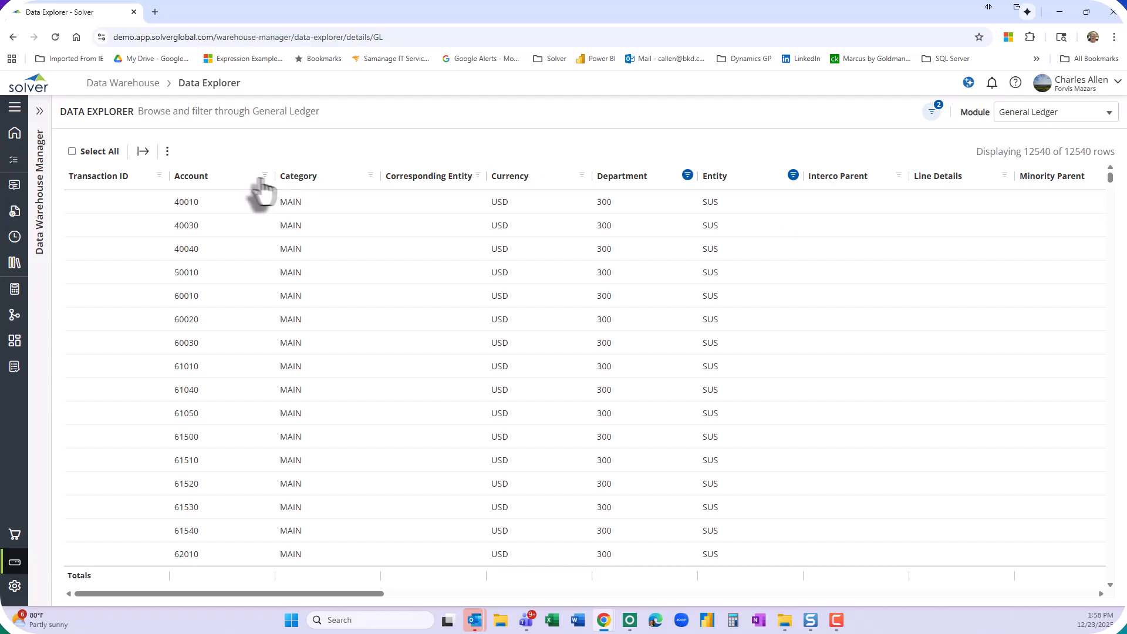
# Add a new filter on Account with the operator "begins with" and value 4, and apply it
pyautogui.click(932, 113)
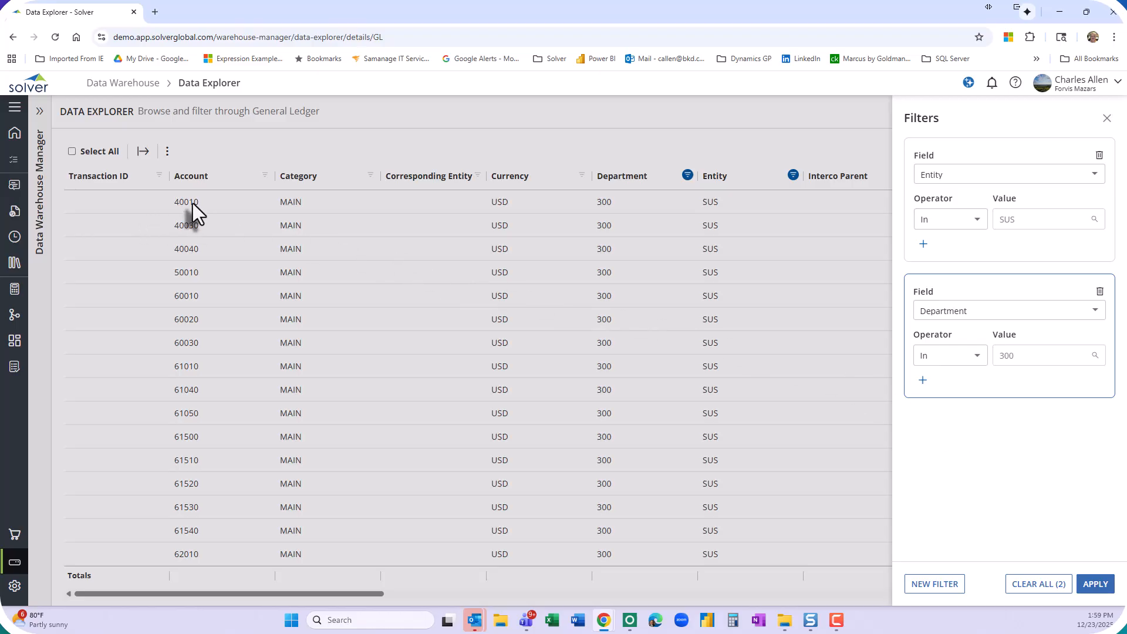
pyautogui.click(934, 584)
pyautogui.click(980, 447)
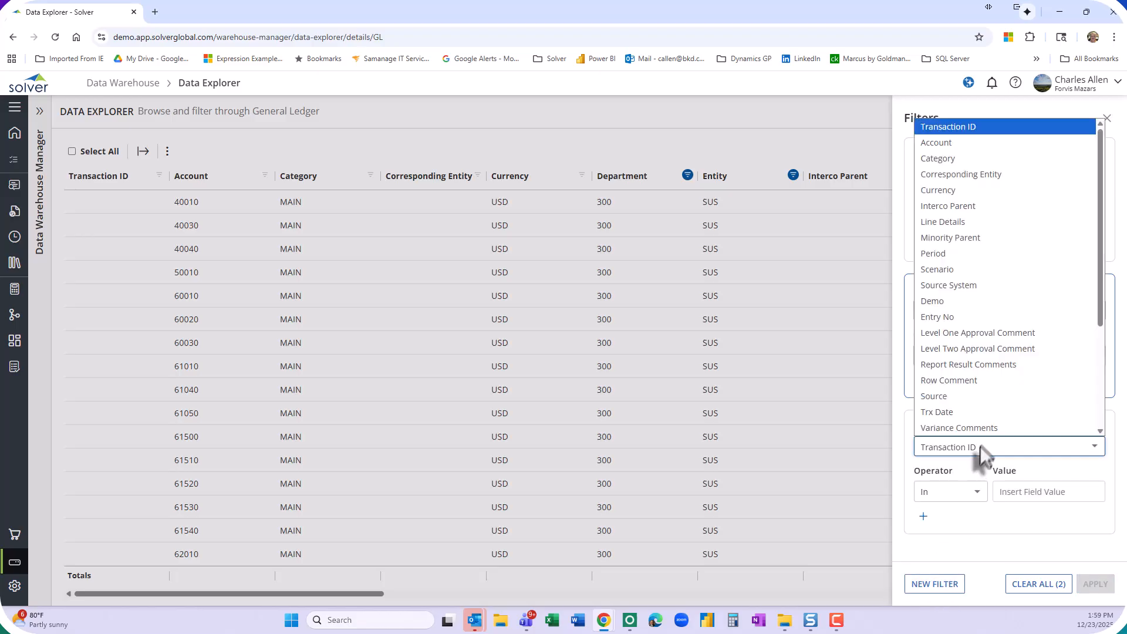
pyautogui.click(994, 149)
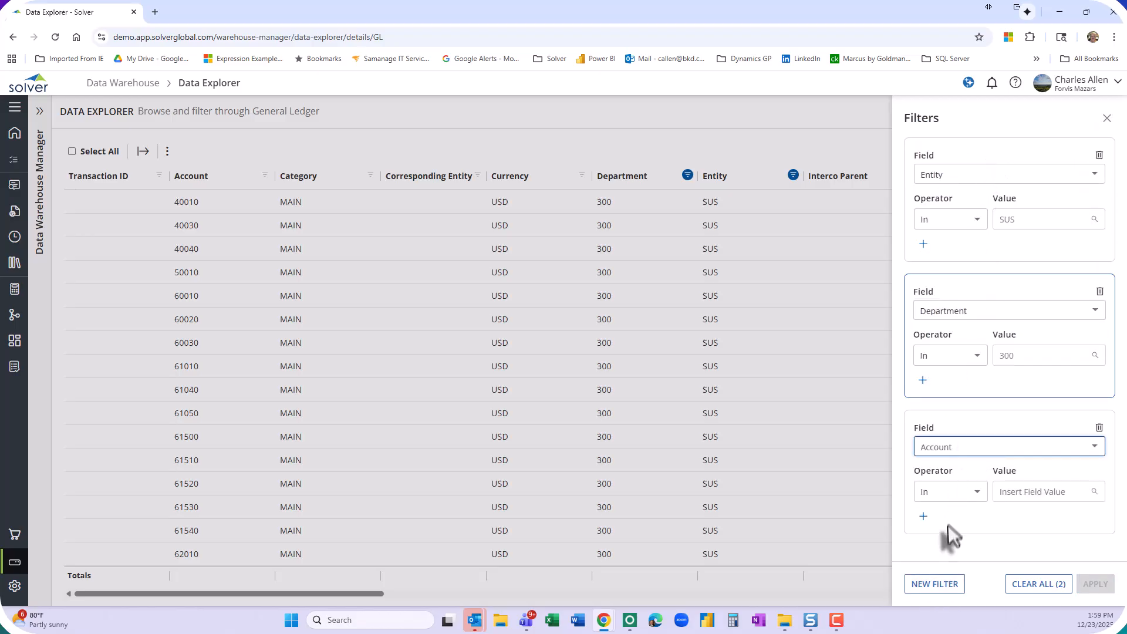
pyautogui.click(950, 492)
pyautogui.click(945, 394)
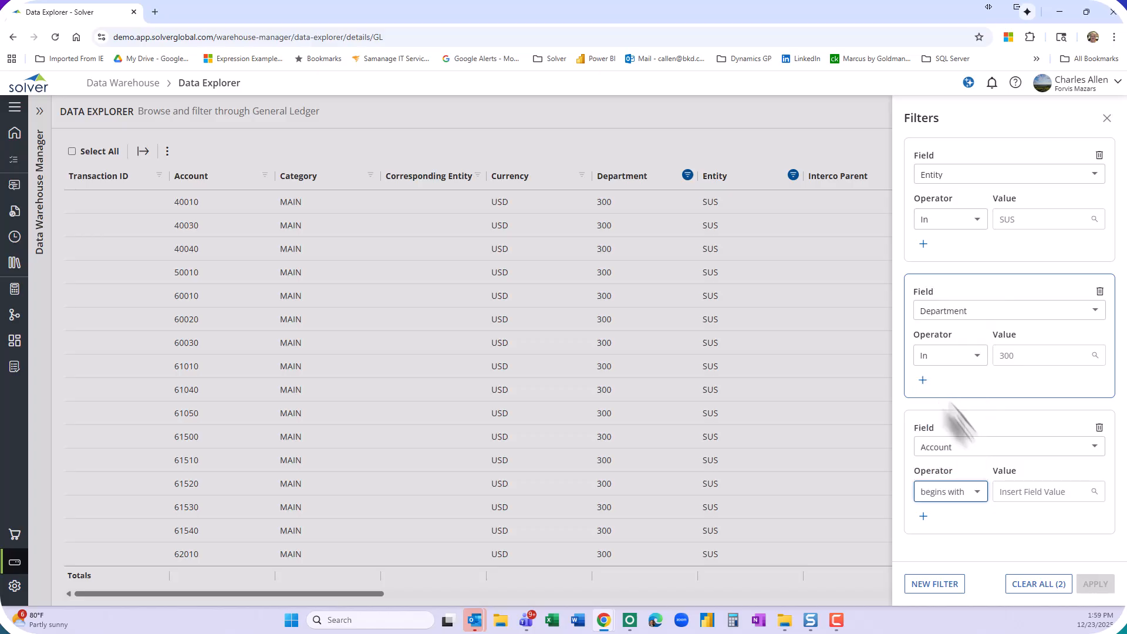
pyautogui.click(1036, 493)
pyautogui.write('4')
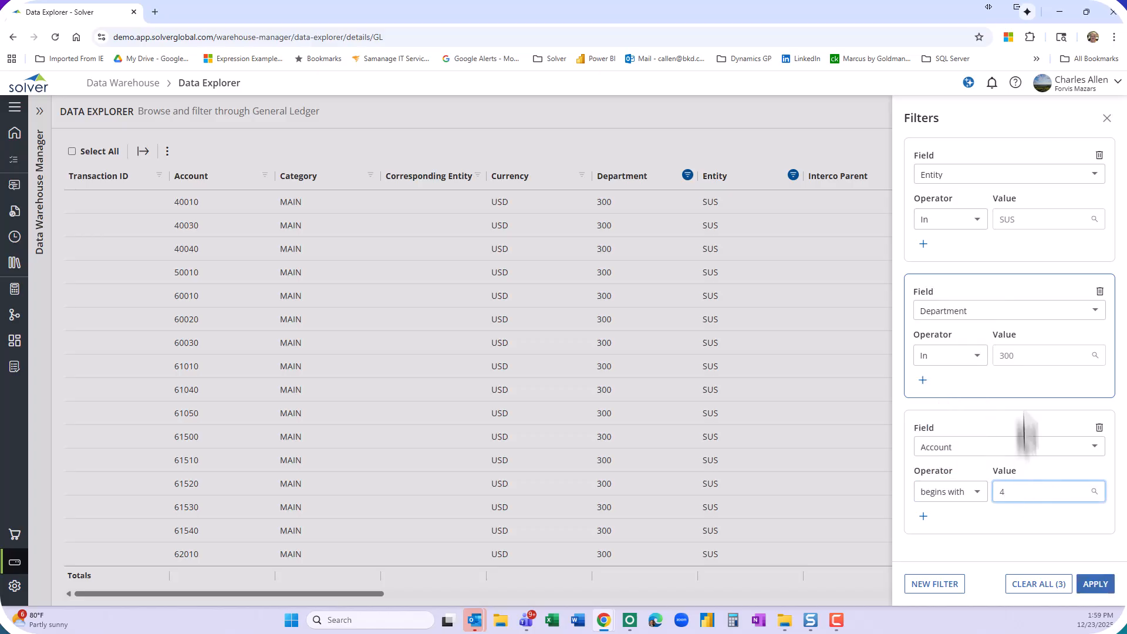
pyautogui.click(1095, 585)
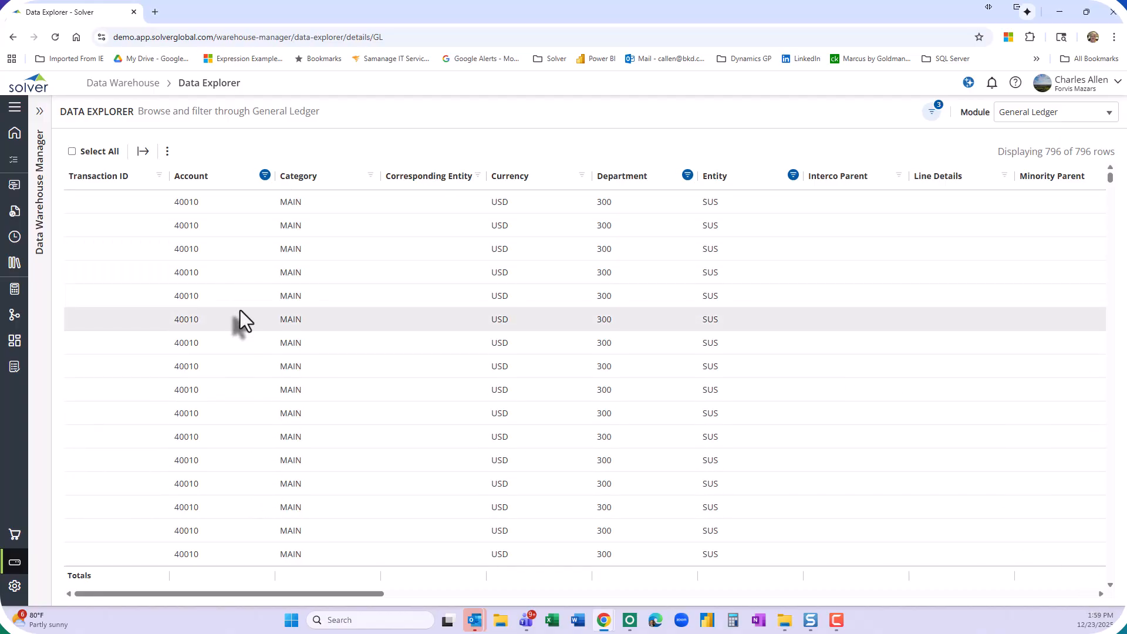
# Review the operators available for the Department filter, keep In, and reapply the existing filters
pyautogui.click(932, 112)
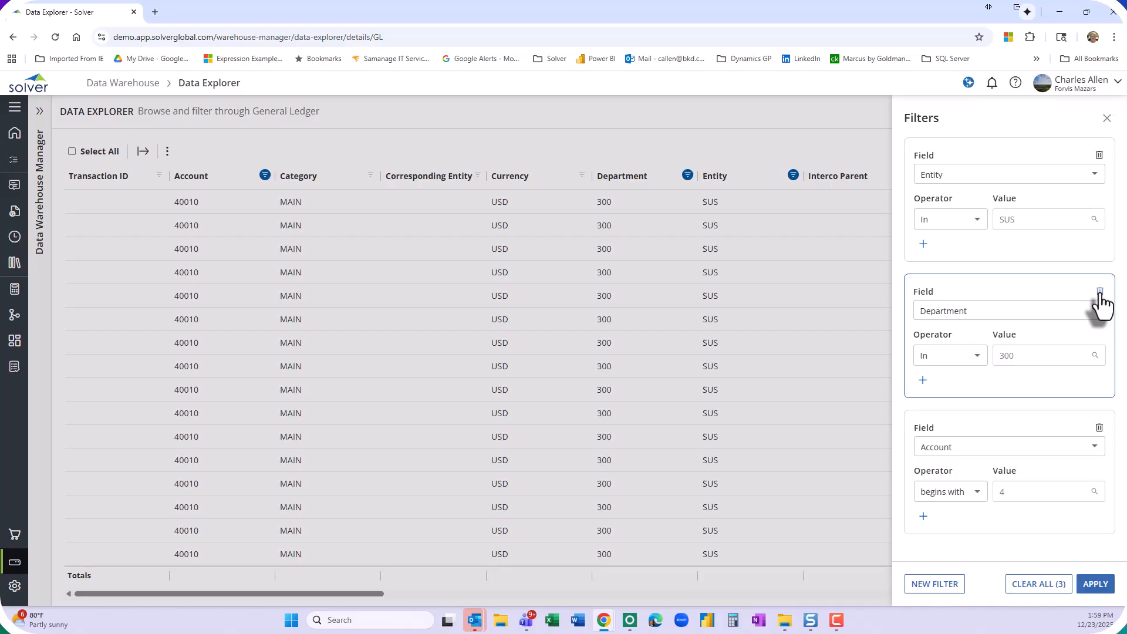
pyautogui.click(941, 352)
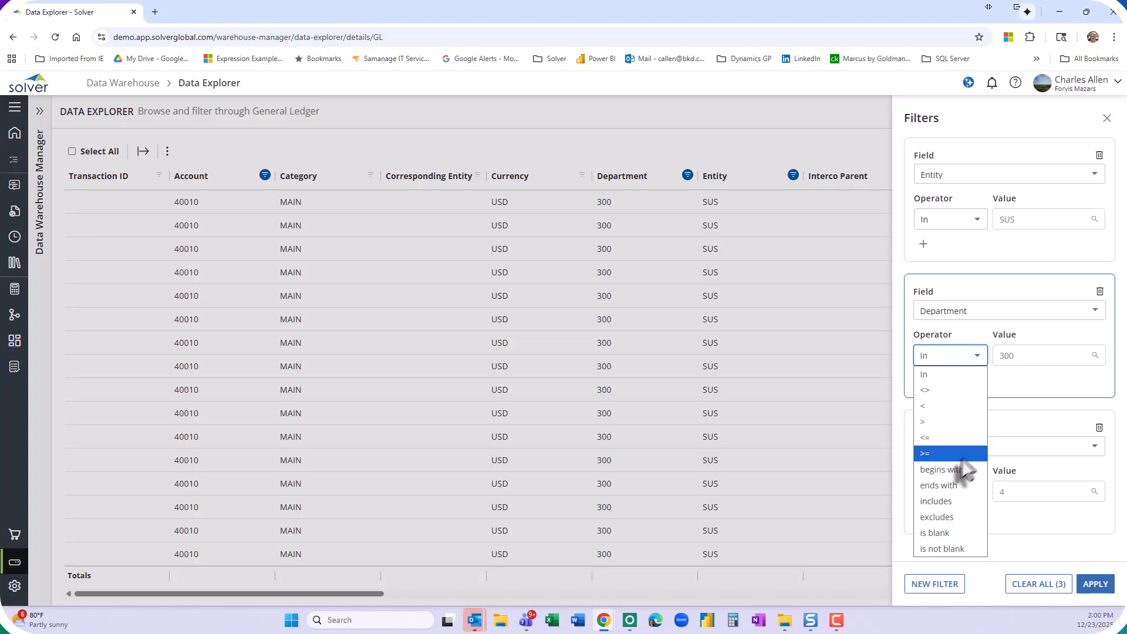
pyautogui.click(1037, 523)
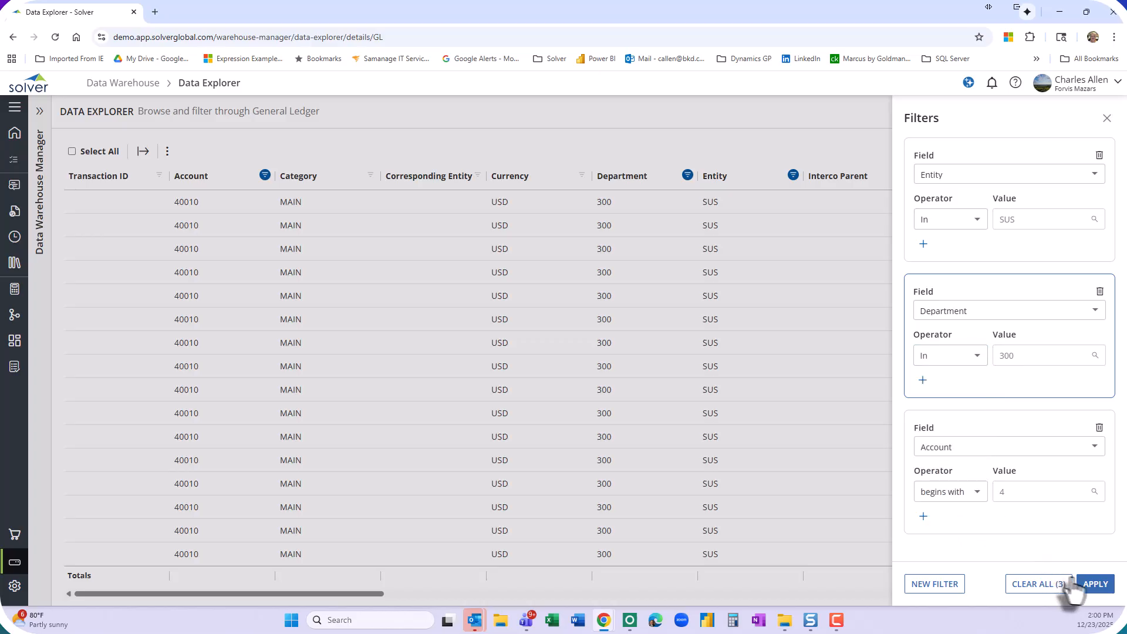
pyautogui.click(1095, 583)
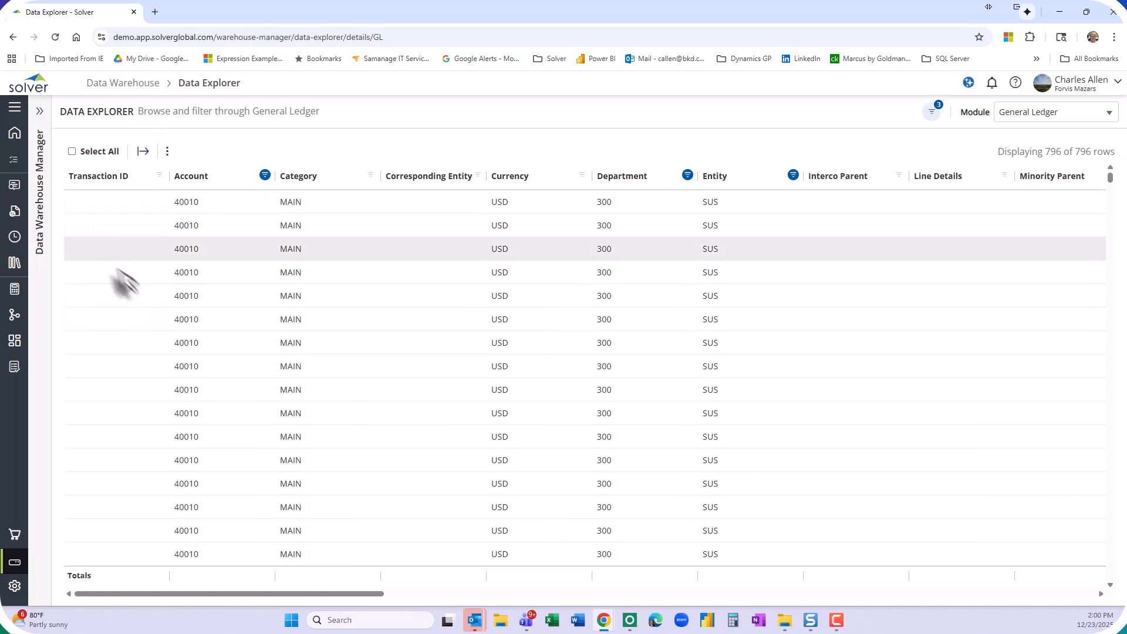
# Export the filtered General Ledger rows to Excel, view the downloaded Data_Explorer_General Ledger.xlsx, and close the workbook
pyautogui.click(143, 154)
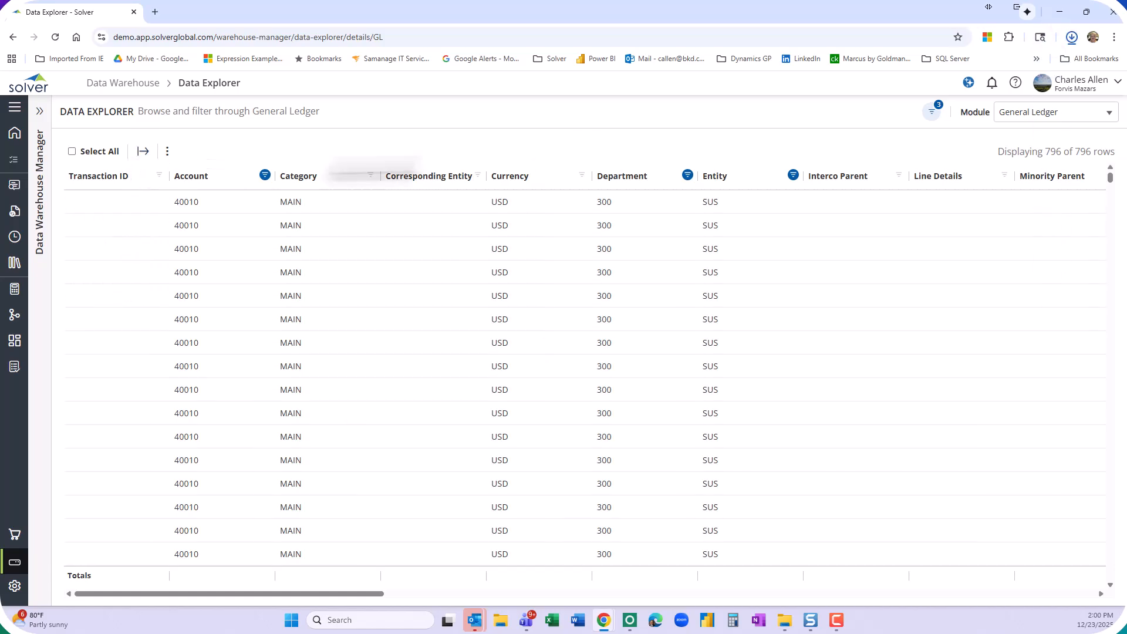
pyautogui.click(1071, 39)
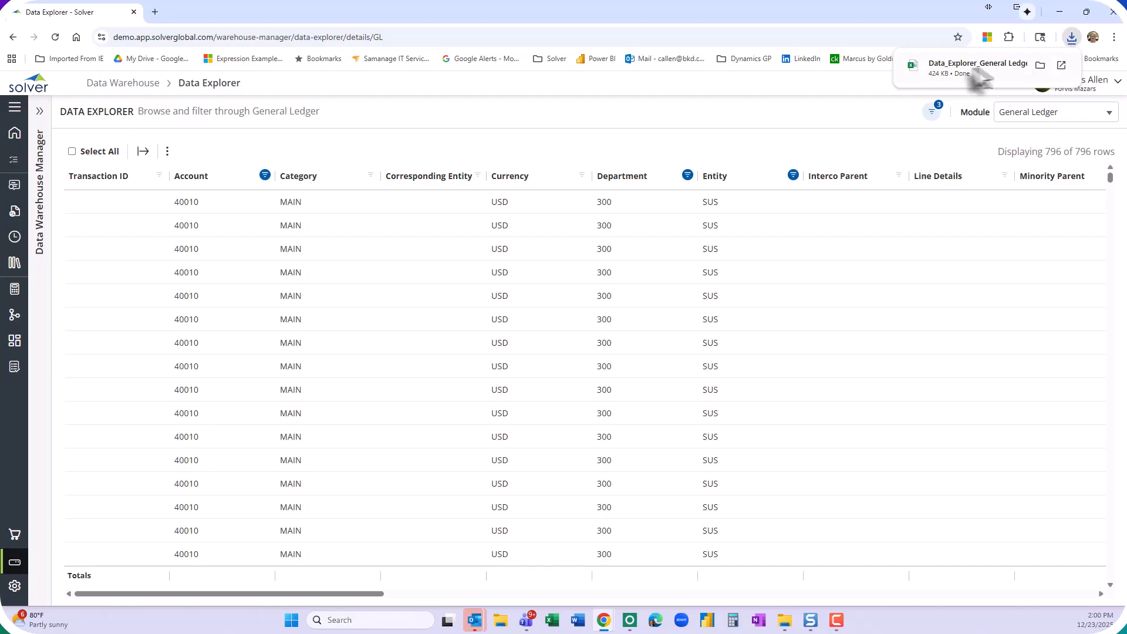
pyautogui.click(1041, 65)
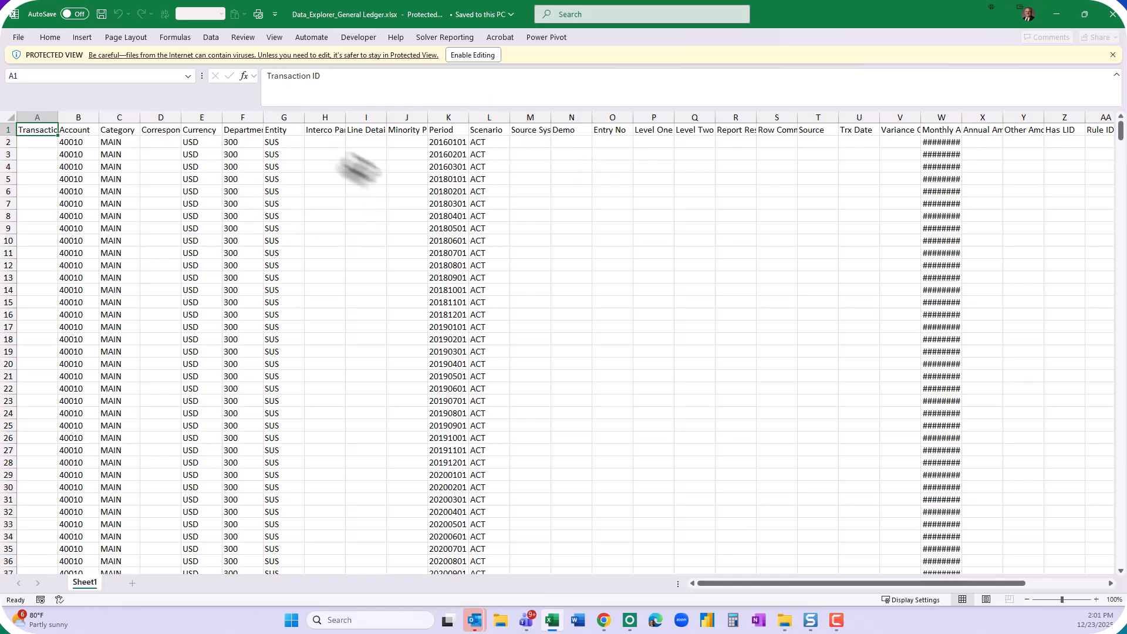
pyautogui.click(1112, 14)
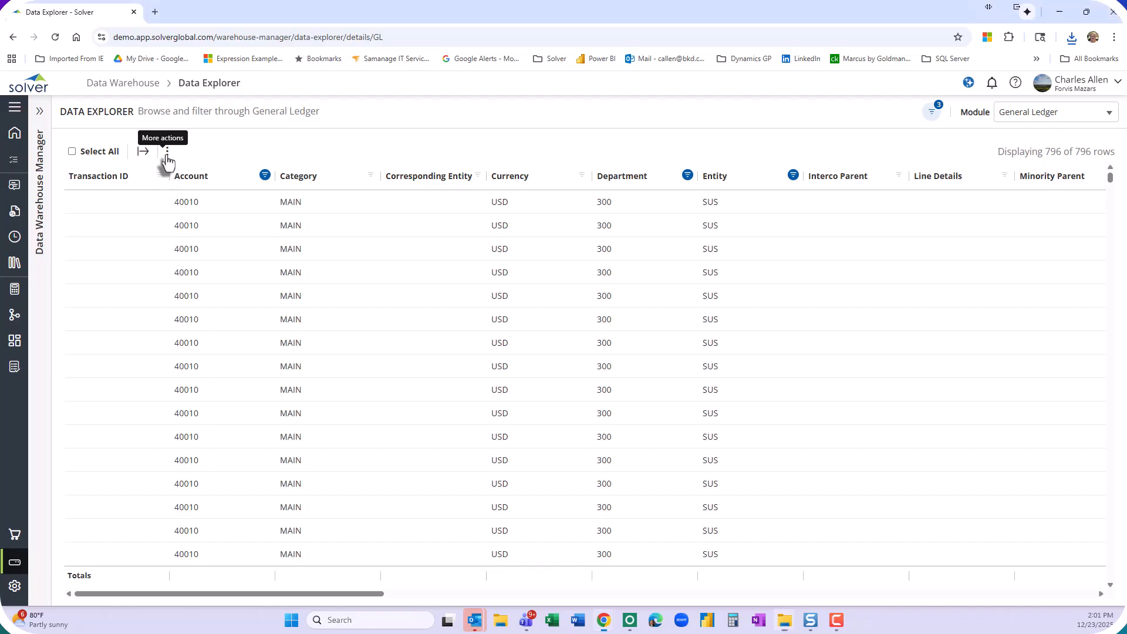
# Check the Delete action with no row selected and with the first row selected, without deleting anything
pyautogui.click(167, 154)
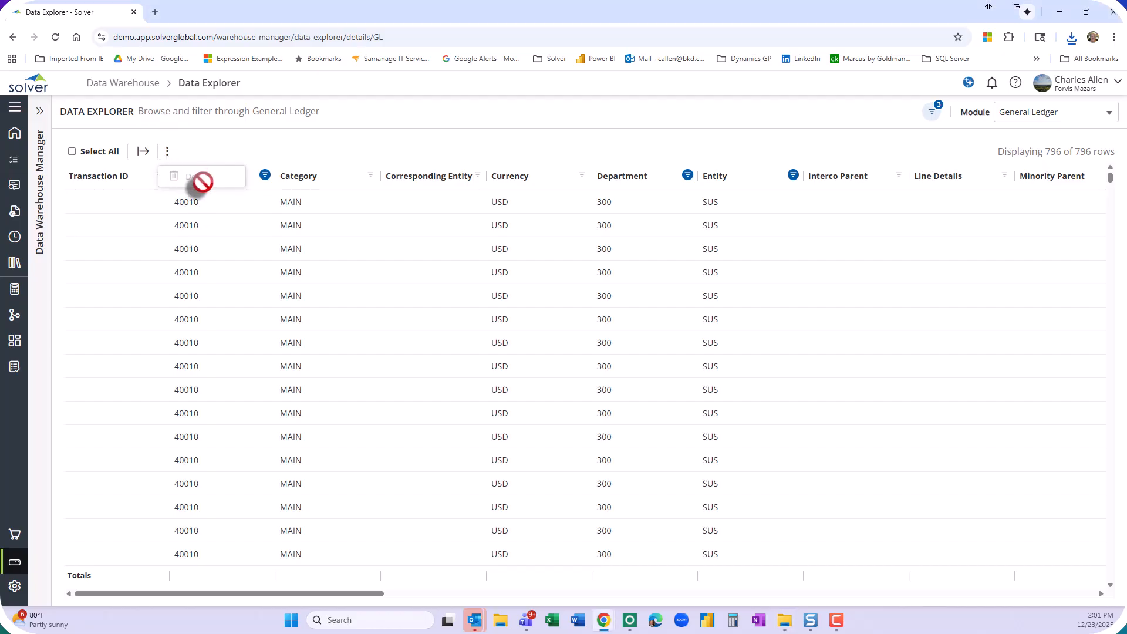
pyautogui.click(277, 130)
pyautogui.click(119, 202)
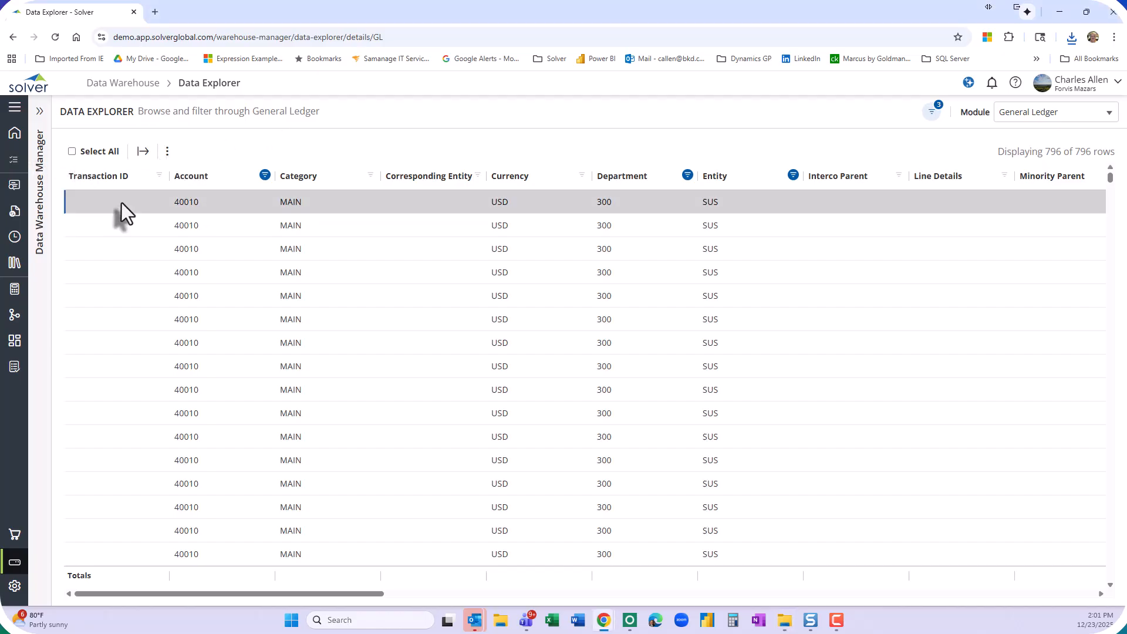
pyautogui.click(167, 151)
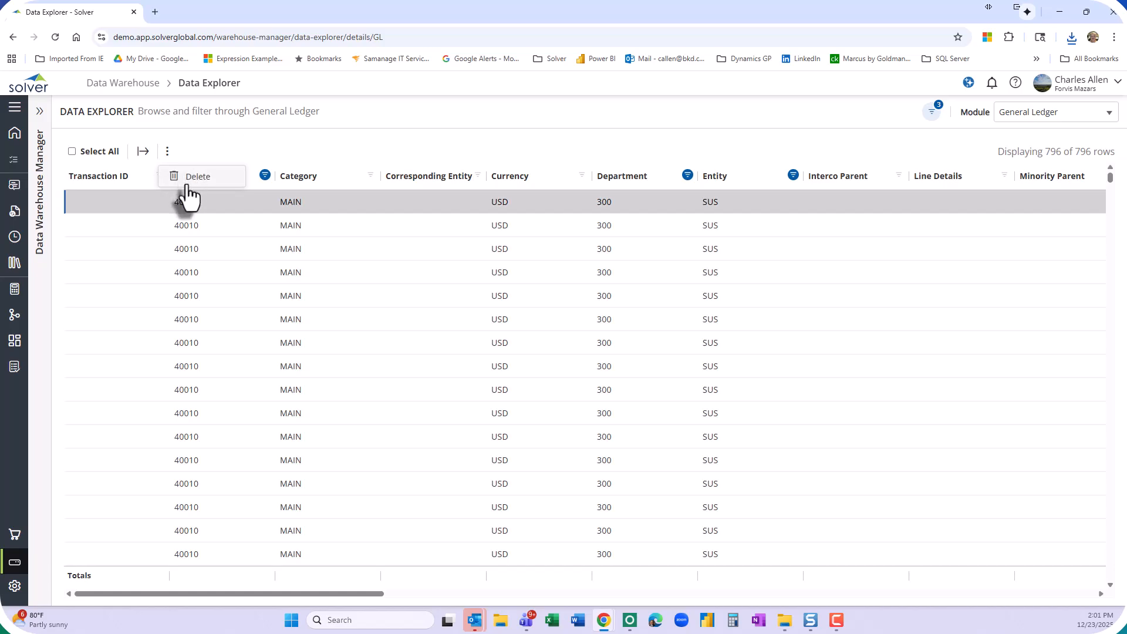
pyautogui.click(82, 211)
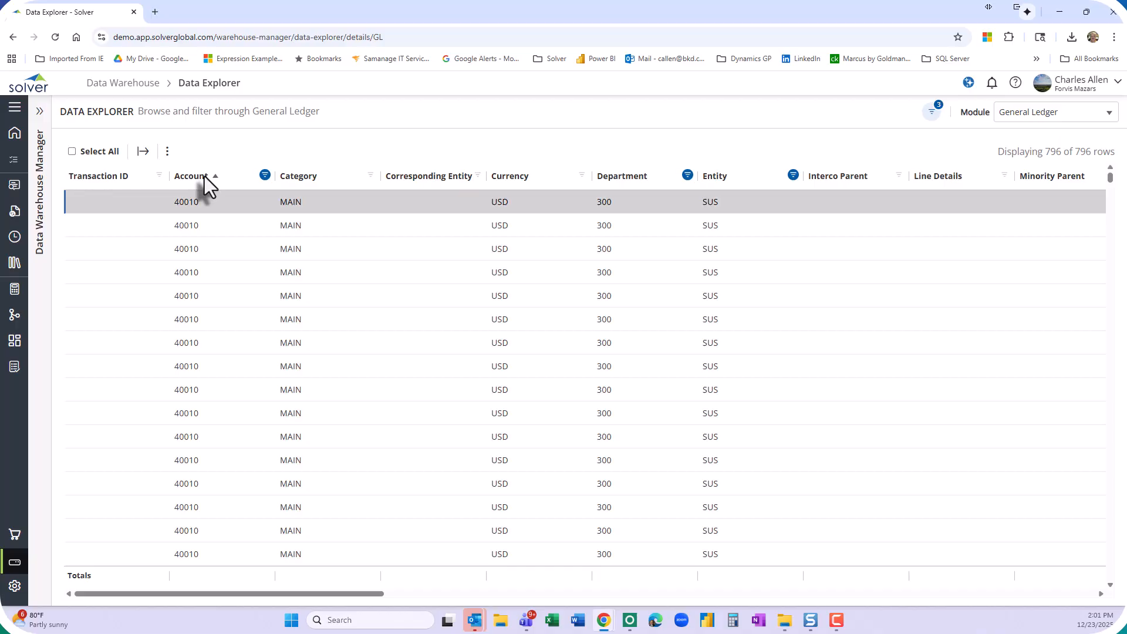
# Sort the rows by Account in descending order and back to ascending order
pyautogui.scroll(-10, 206, 393)
pyautogui.scroll(-10, 204, 396)
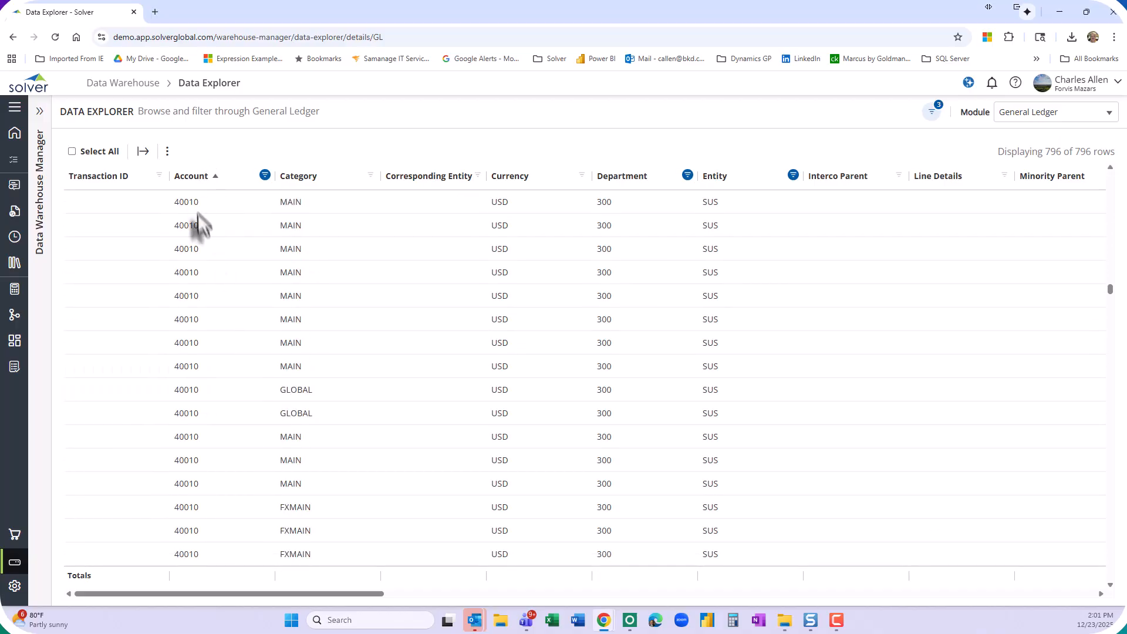
pyautogui.click(213, 178)
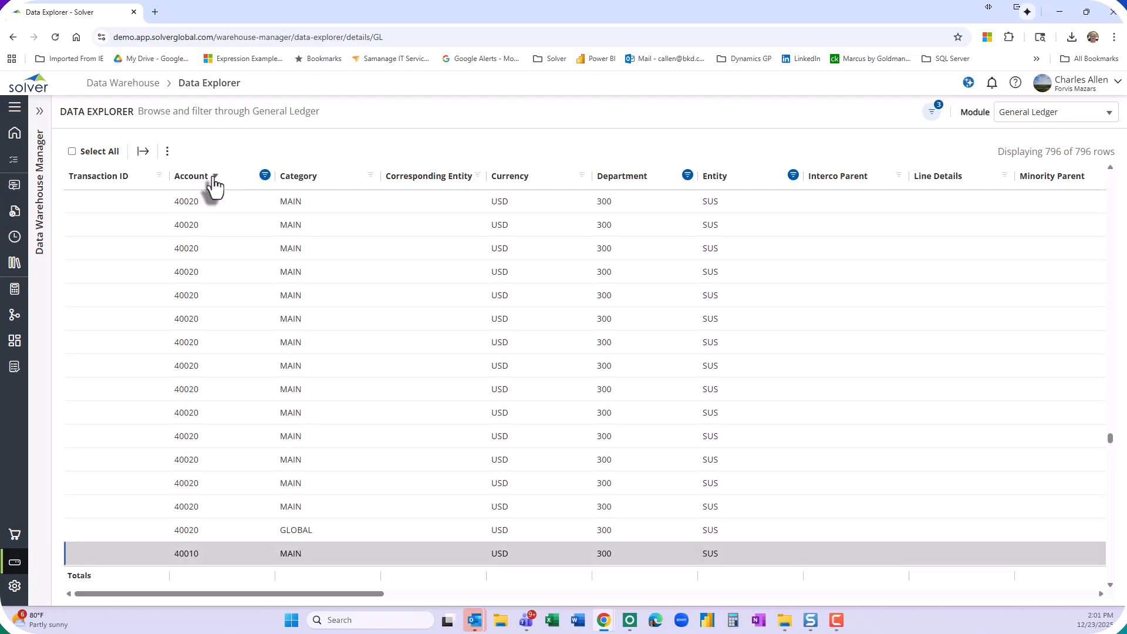
pyautogui.click(215, 179)
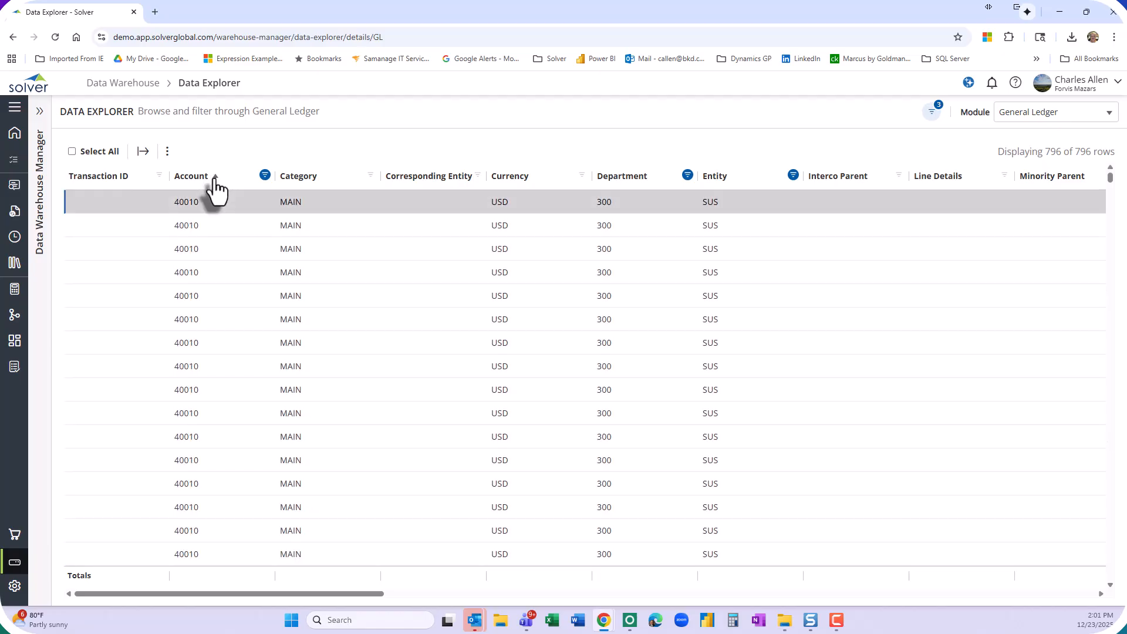
# Review the active Entity, Department and Account filters from the overall filter list and the Entity column, leaving them as they are
pyautogui.click(932, 112)
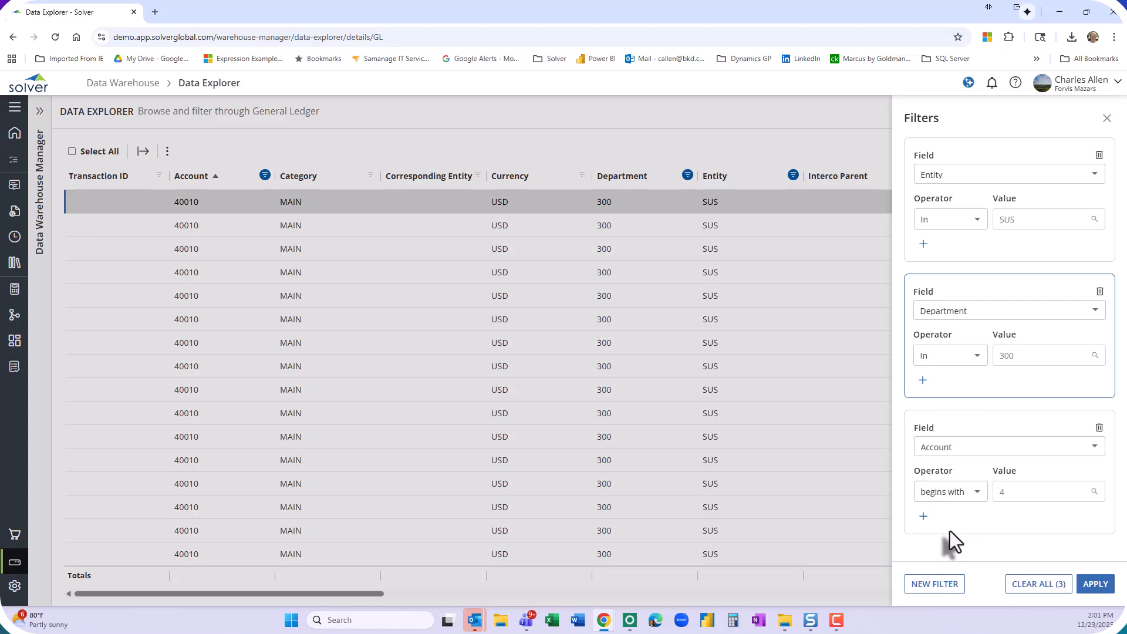
pyautogui.click(763, 141)
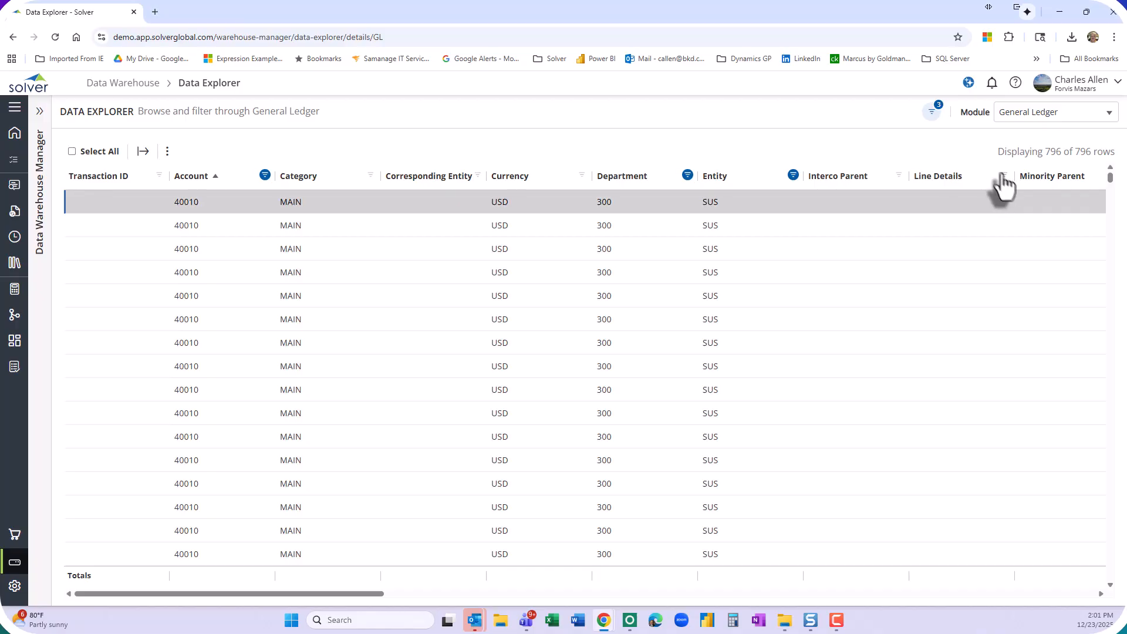
pyautogui.click(934, 112)
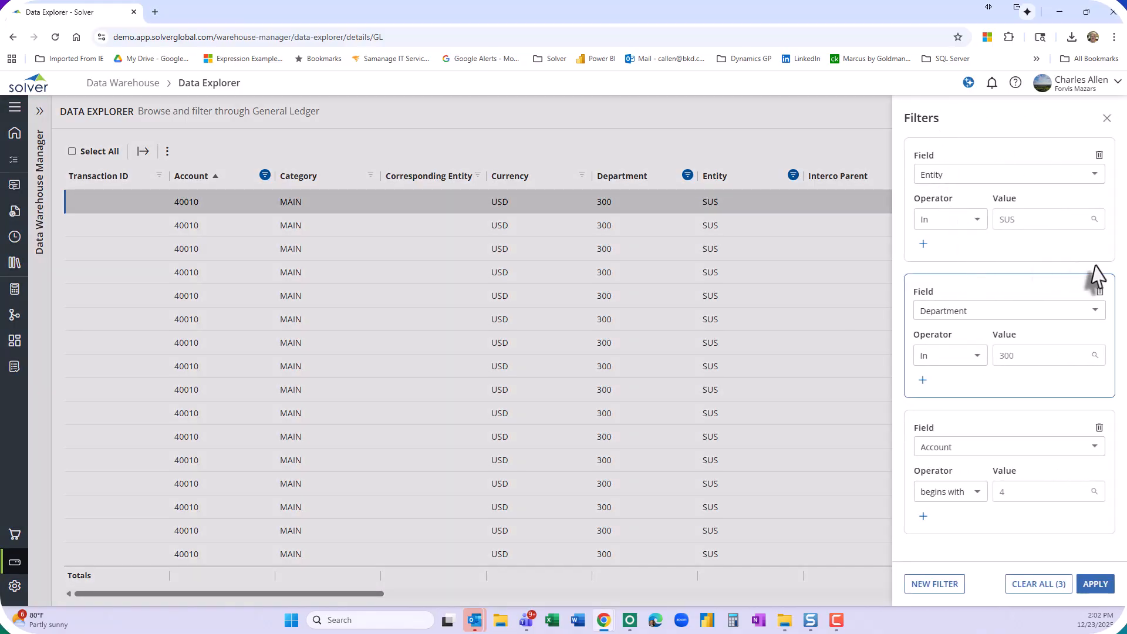
pyautogui.click(805, 111)
pyautogui.click(793, 178)
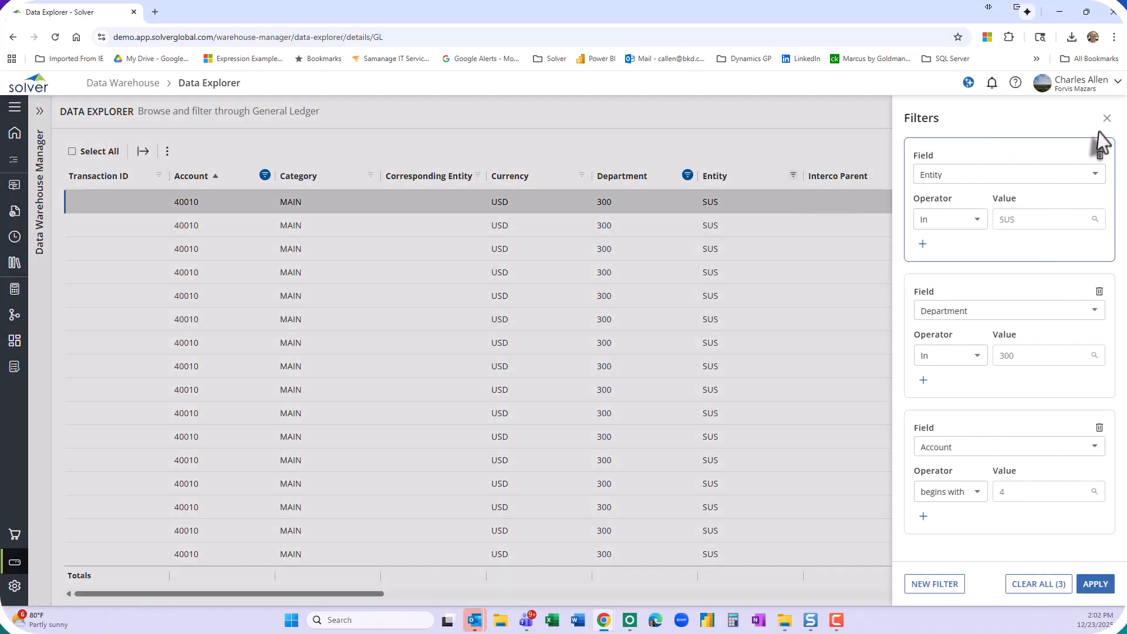
pyautogui.click(1107, 119)
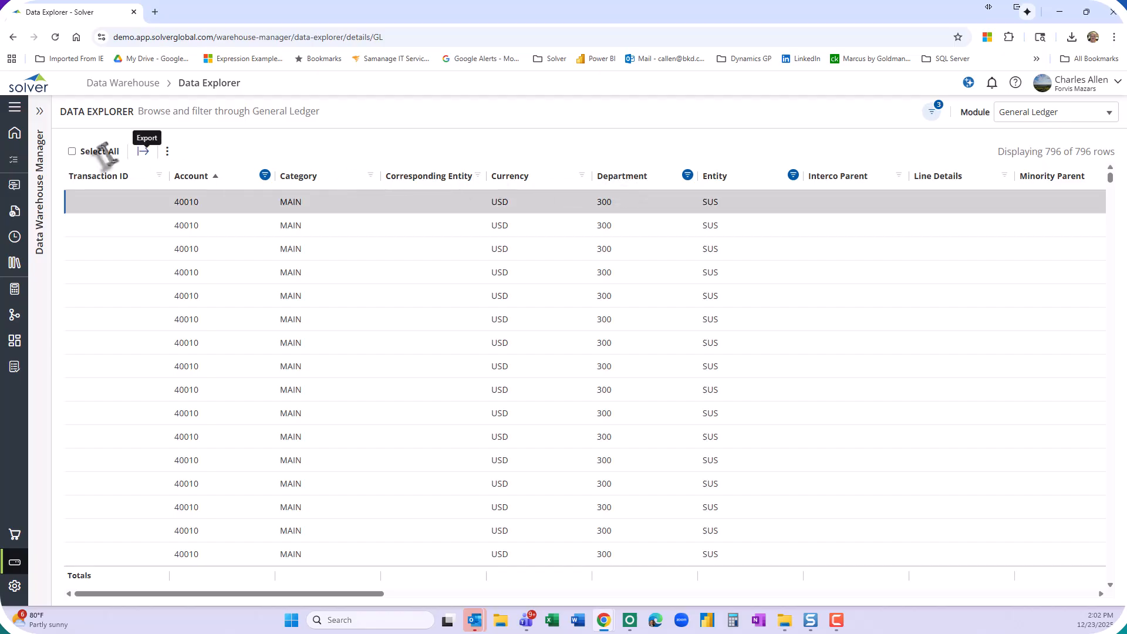